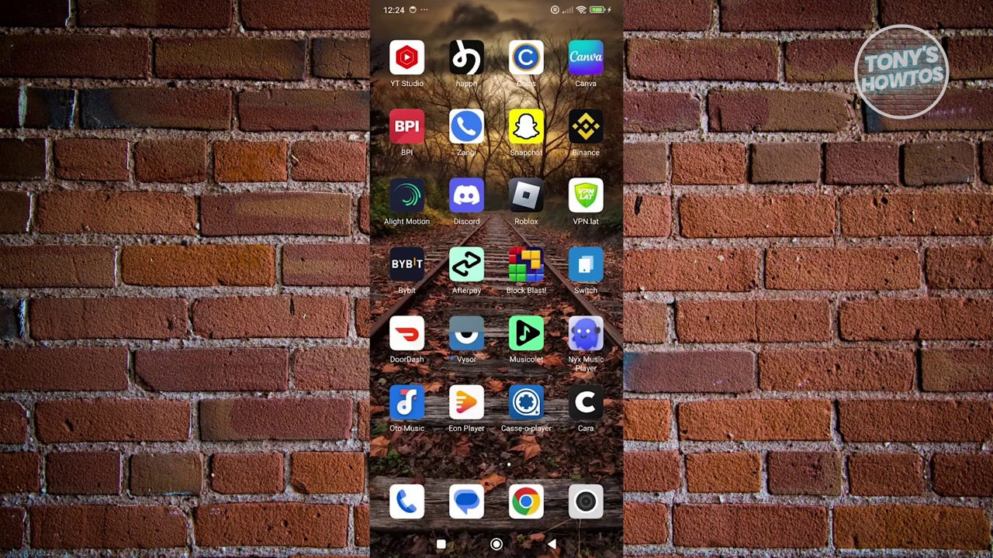
Step: Launch Zangi Messenger, look over Contacts and your profile, then return to the Chats list
click(466, 127)
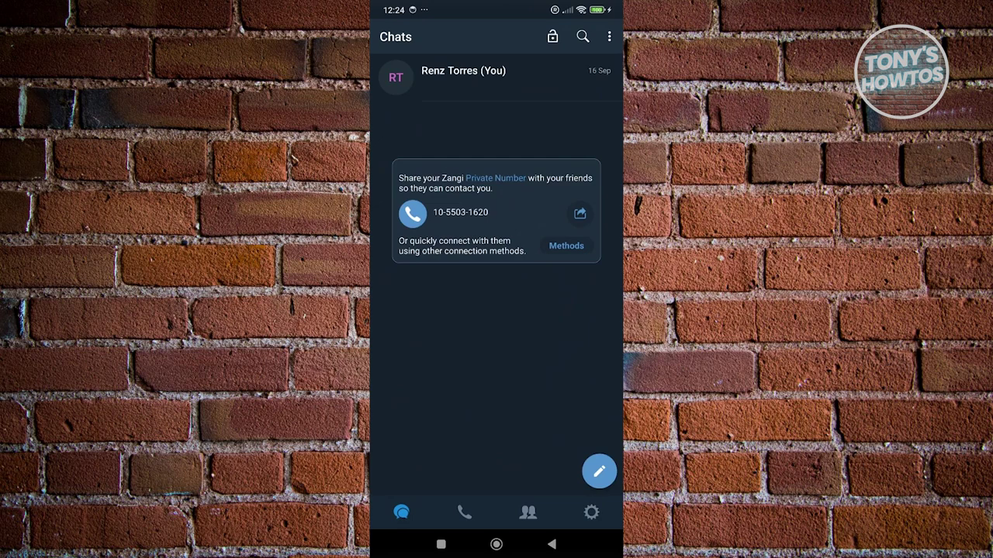
click(527, 512)
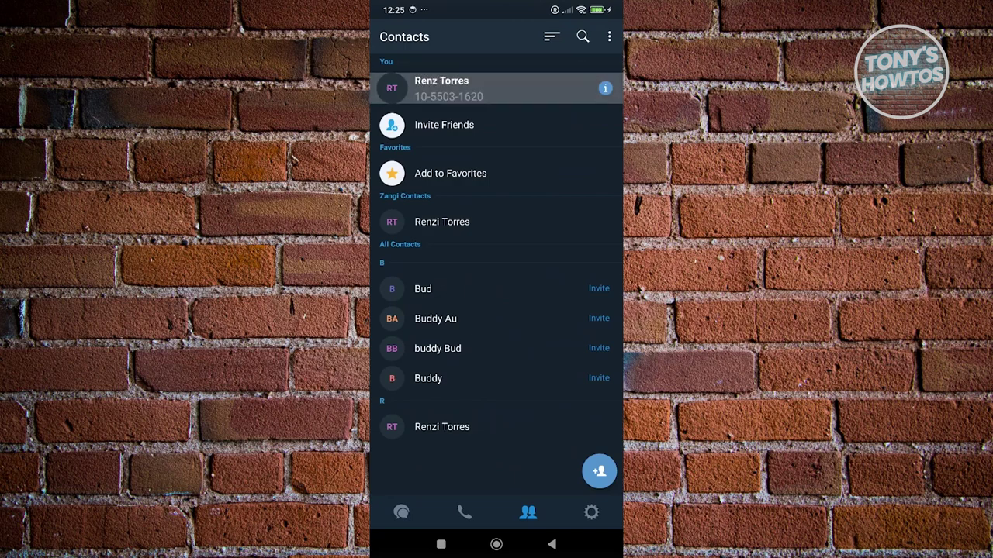
click(440, 88)
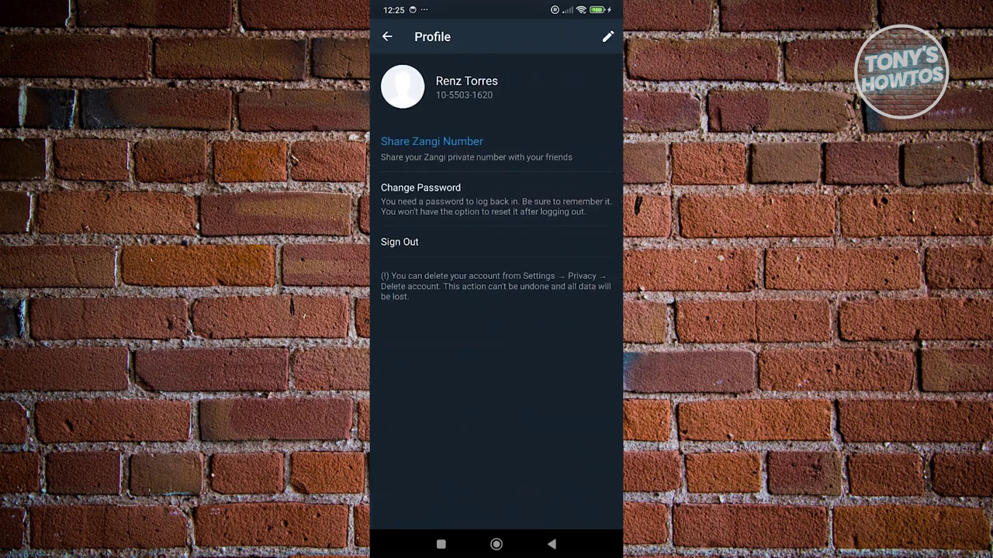
click(552, 545)
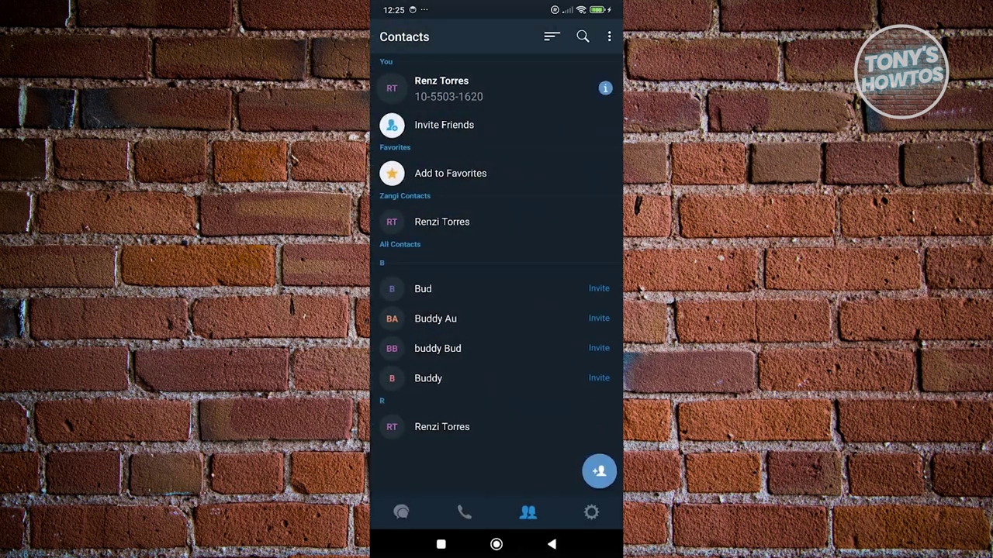
click(551, 544)
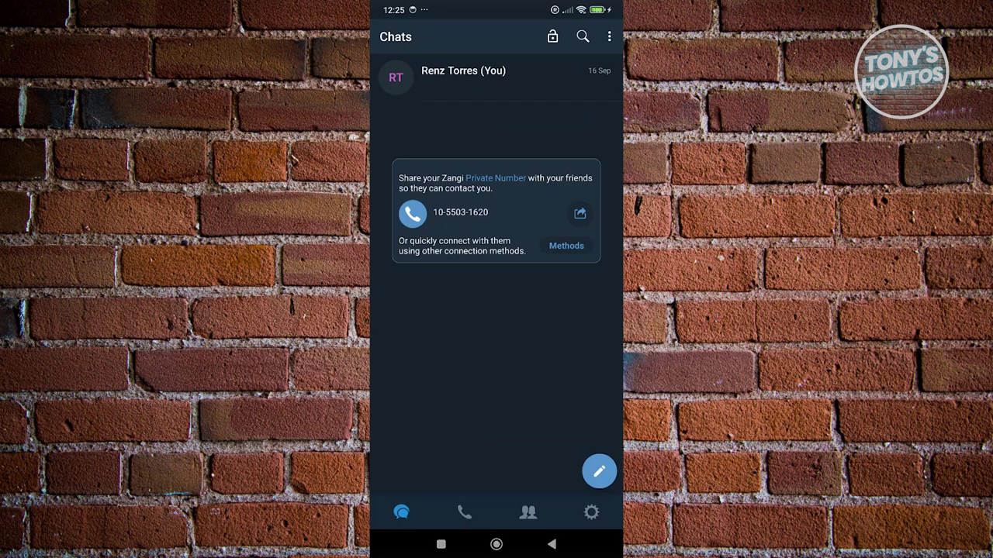
Step: Open the '(You)' Personal messages chat and choose Turn On under the storage access prompt
click(599, 471)
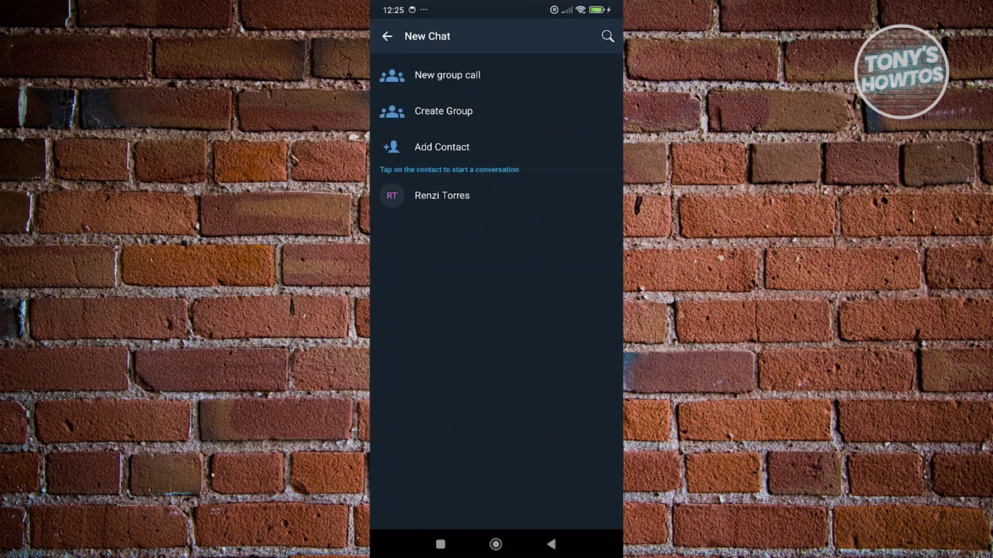
click(551, 544)
click(481, 72)
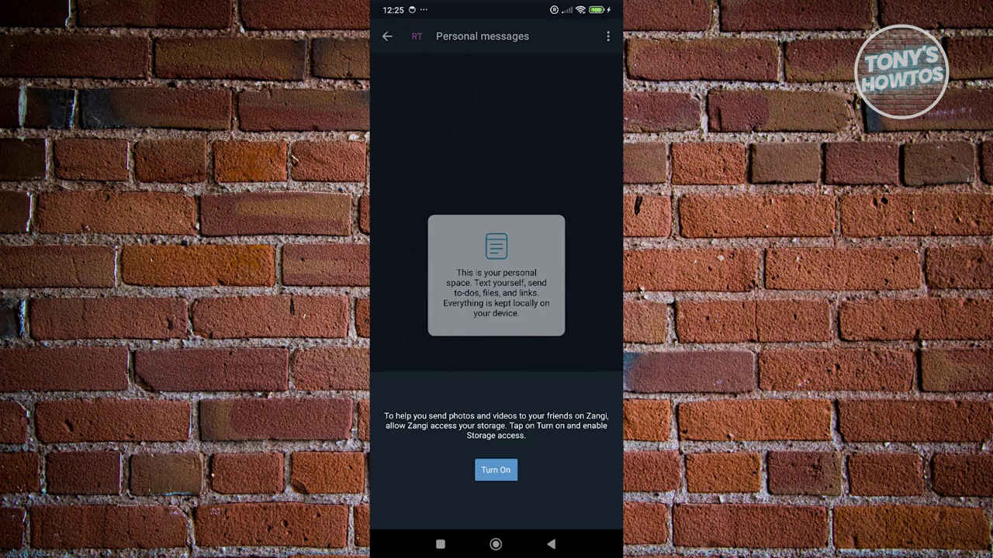
click(496, 470)
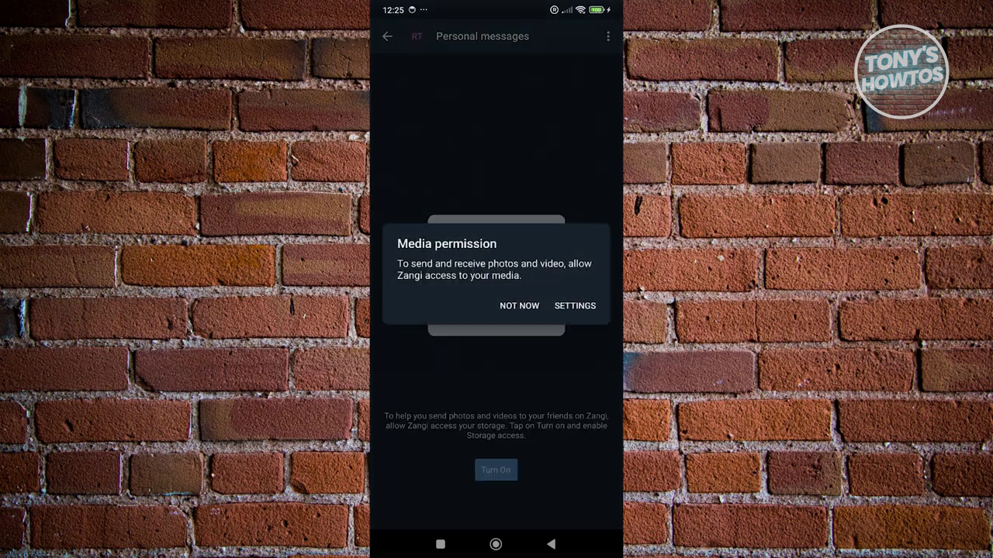
Step: Set Zangi's Photos and videos permission to Always allow all in Android Settings
click(575, 305)
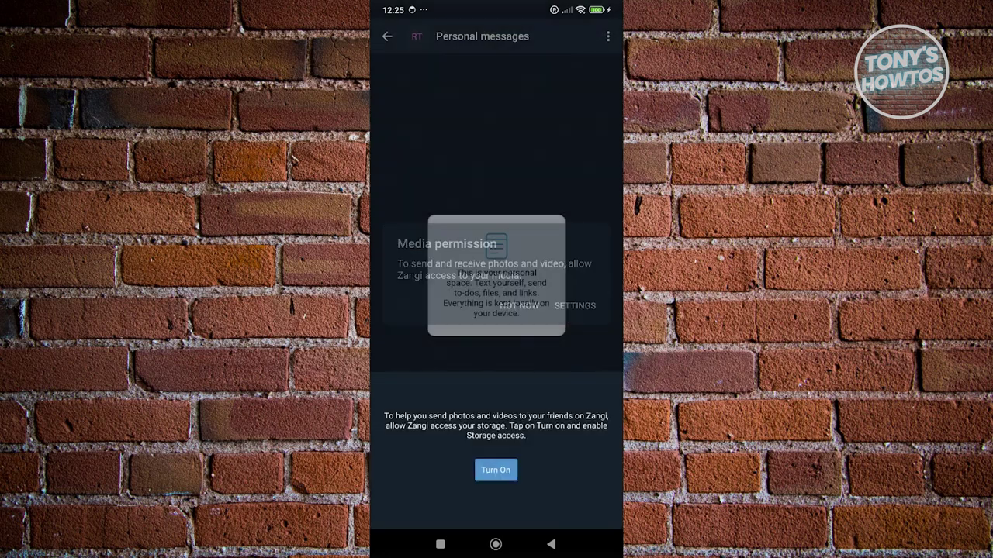
click(588, 350)
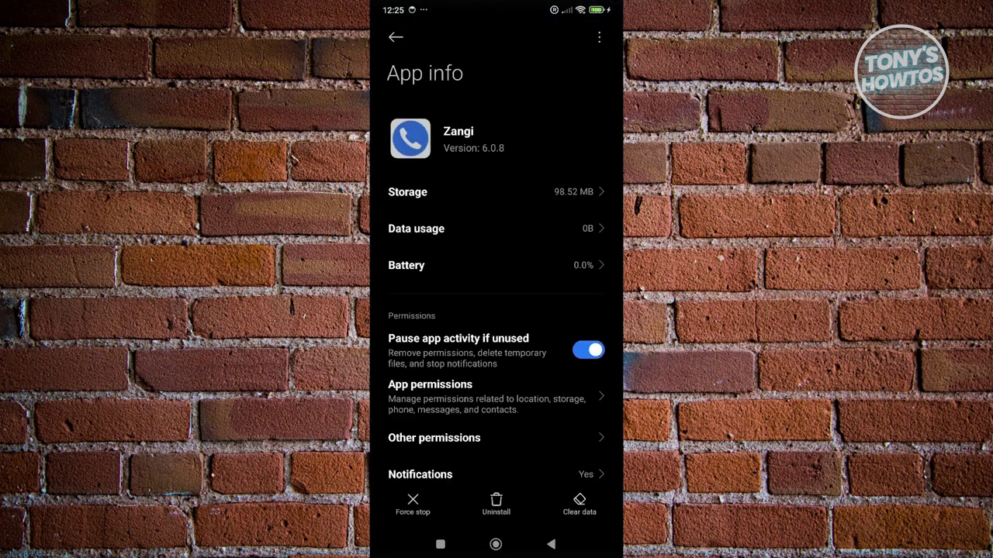
scroll(497, 311, down, 2)
click(465, 341)
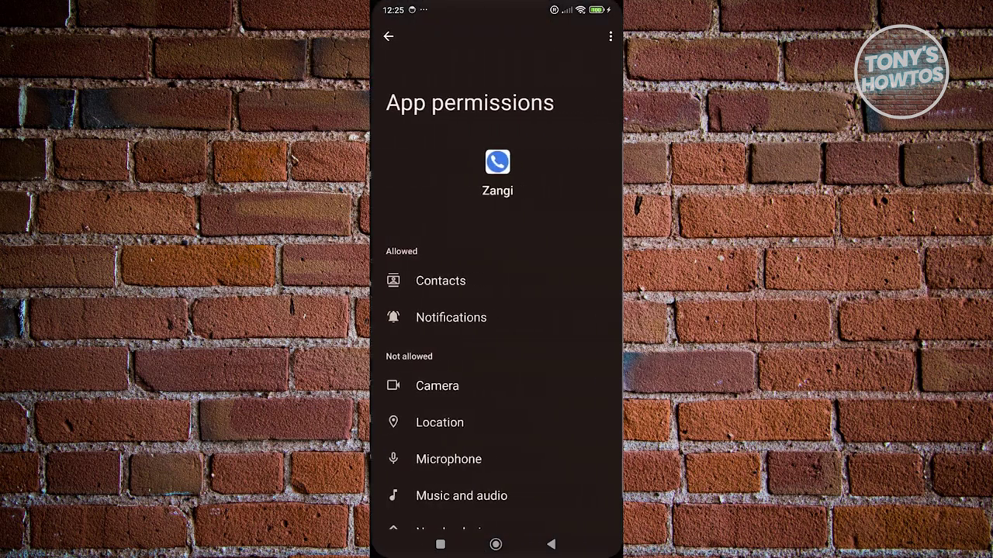
scroll(496, 310, down, 5)
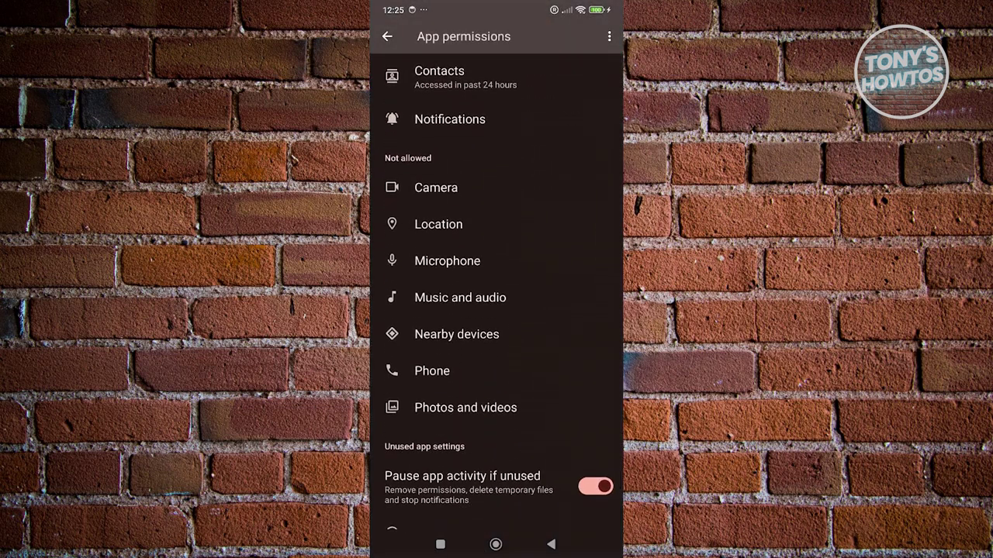
click(466, 407)
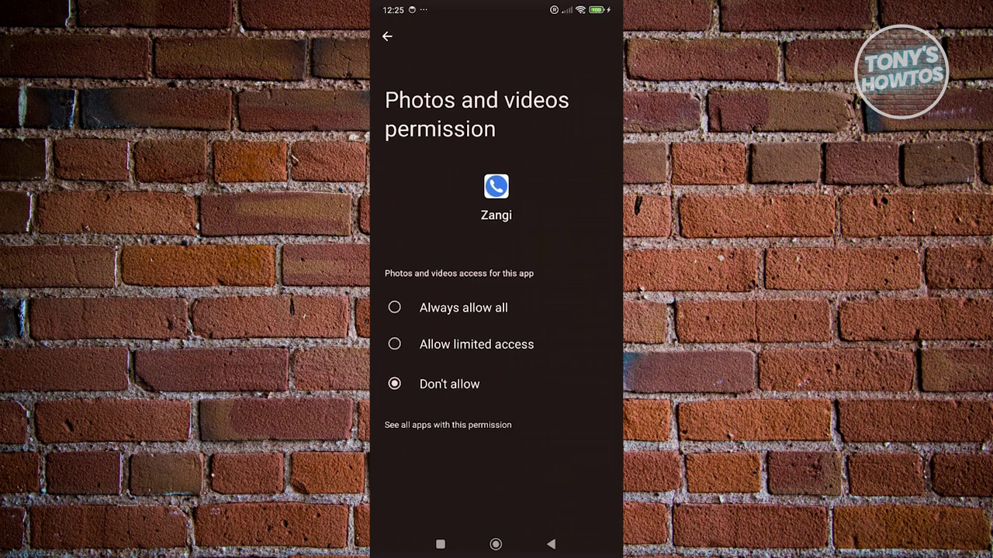
click(394, 307)
Step: Back out of Android Settings to return to the Zangi chat
click(387, 36)
click(388, 36)
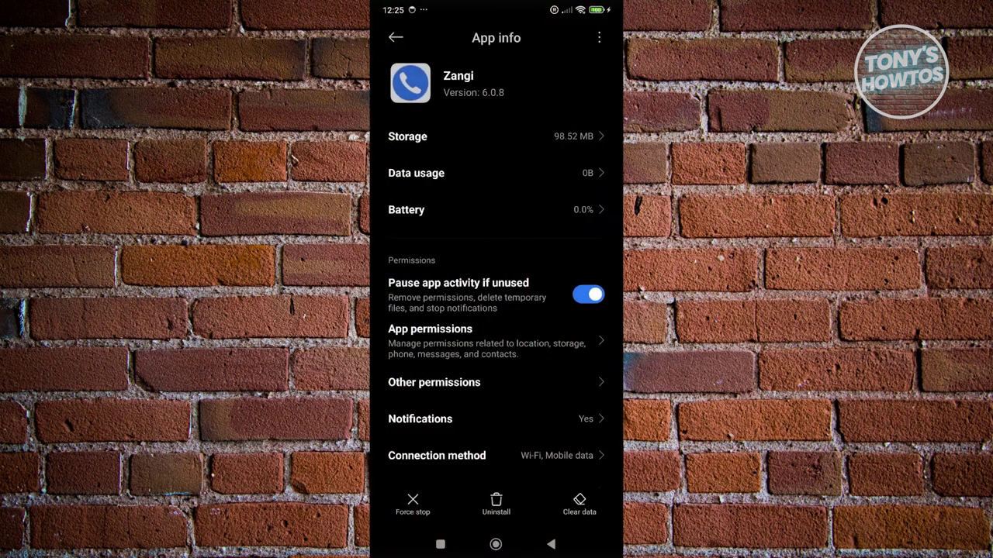
click(551, 545)
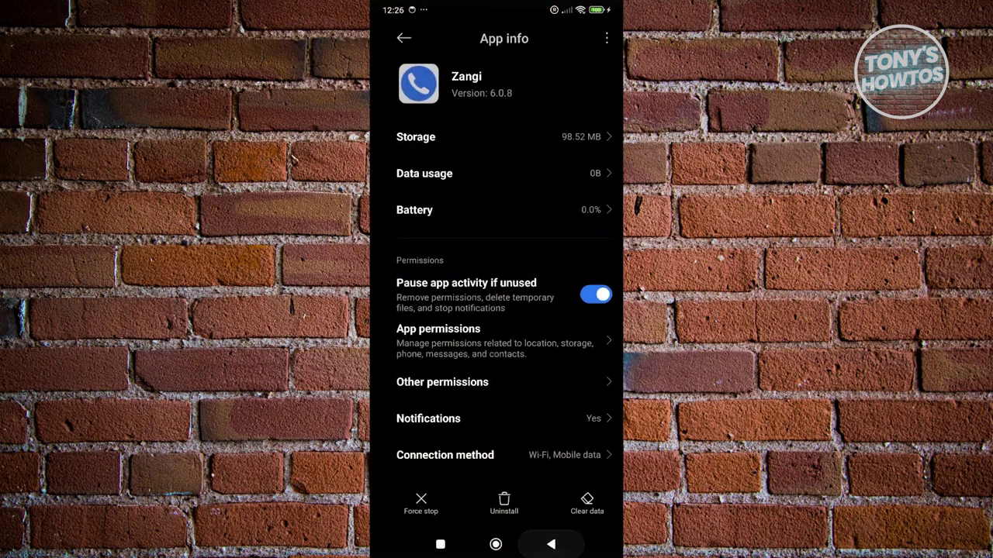
Step: Select two slide images from recent photos, declining the Premium offer for original-size sending
click(551, 545)
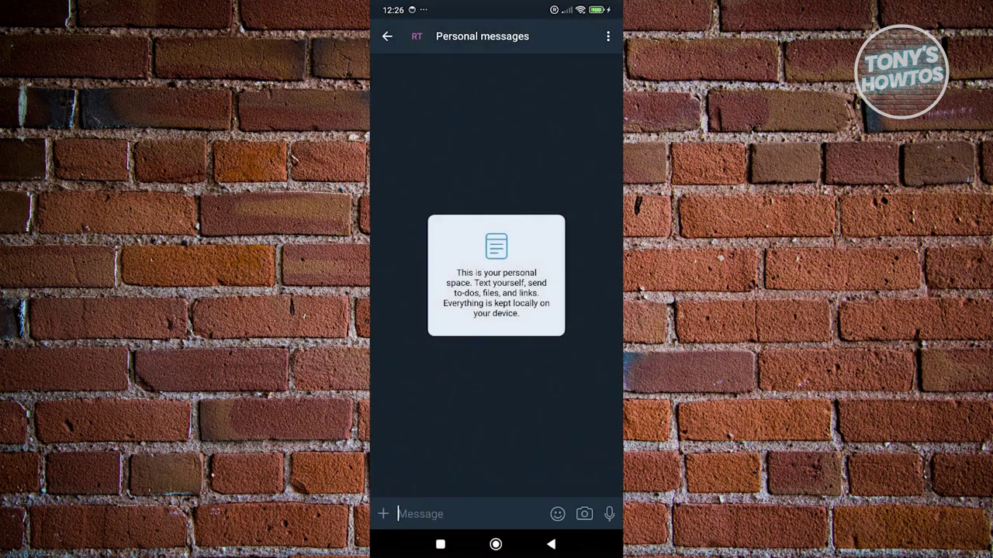
click(383, 513)
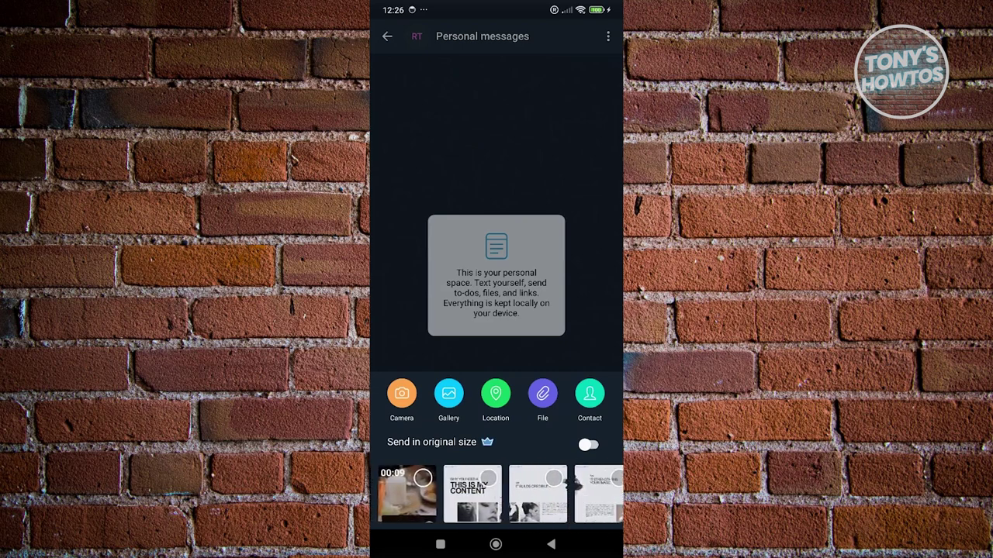
click(442, 478)
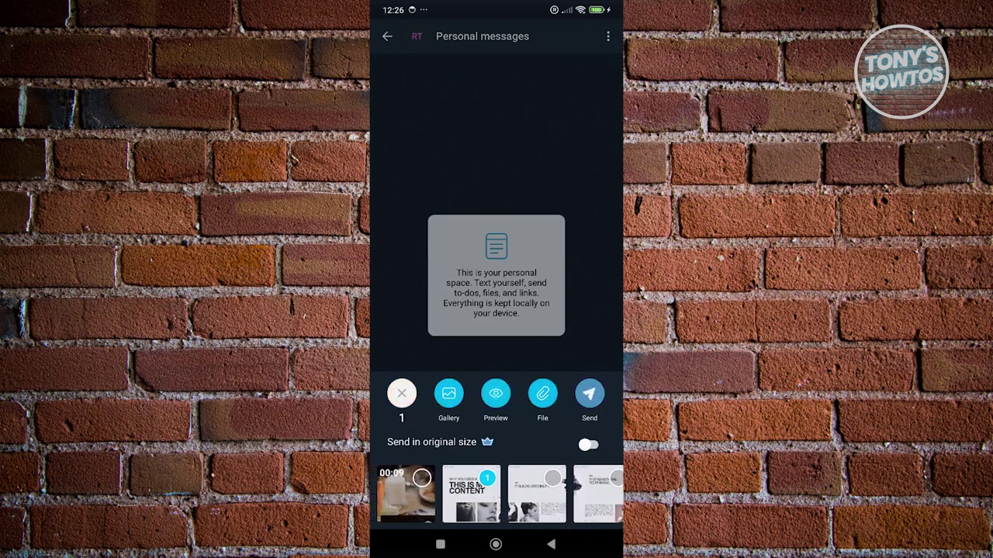
click(552, 478)
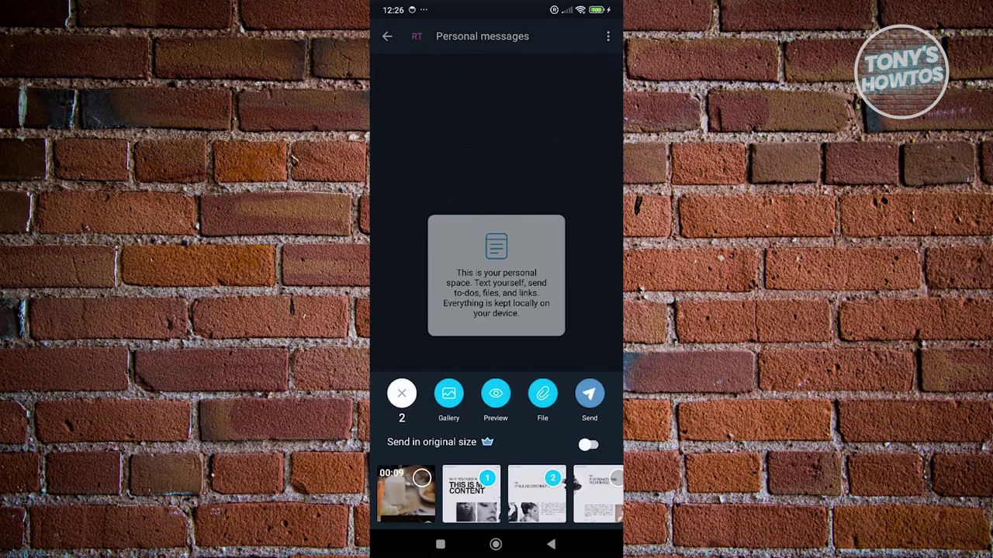
click(613, 478)
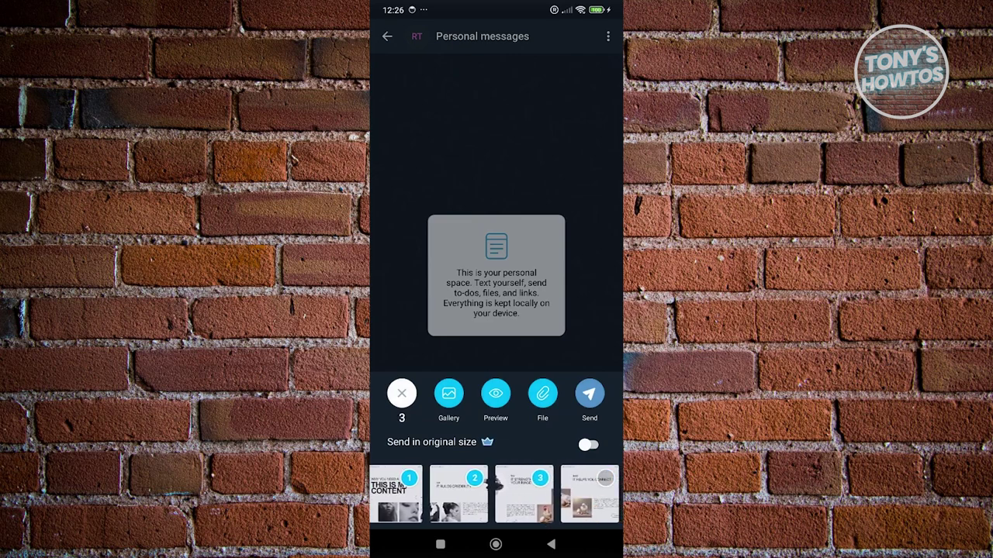
click(539, 477)
click(588, 444)
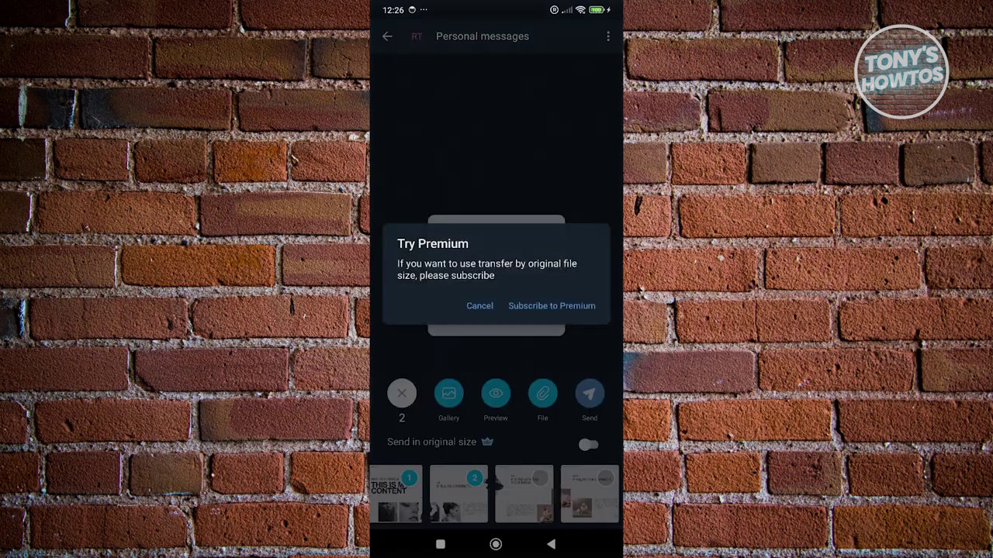
click(479, 305)
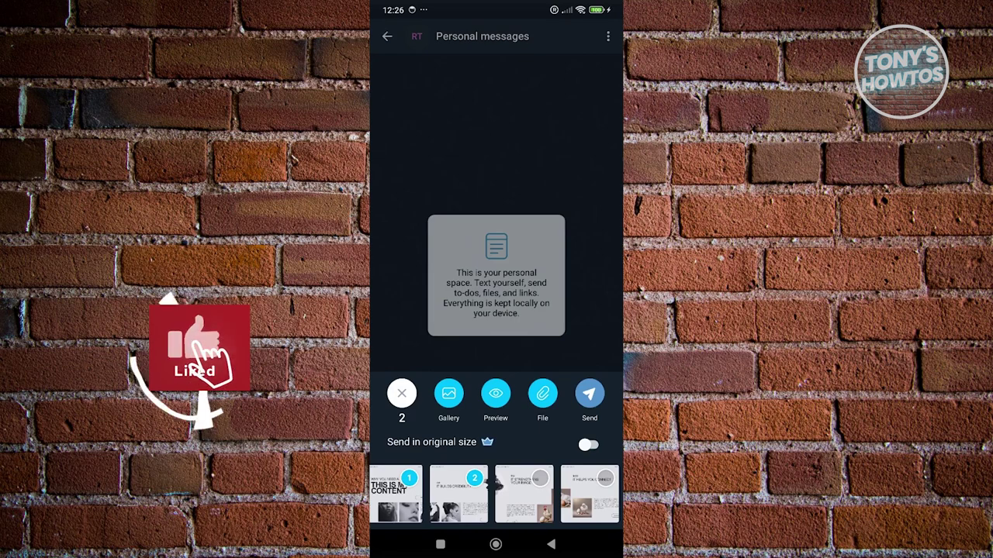
Step: Preview the THIS IS MY CONTENT and IT BUILDS CREDIBILITY slides unchanged, then send both
key(Escape)
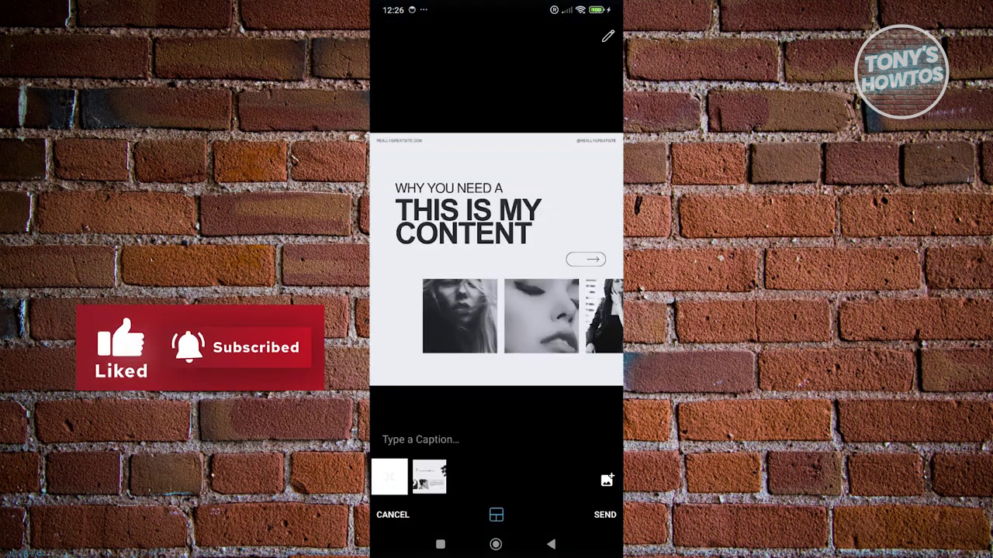
drag(559, 311, 403, 310)
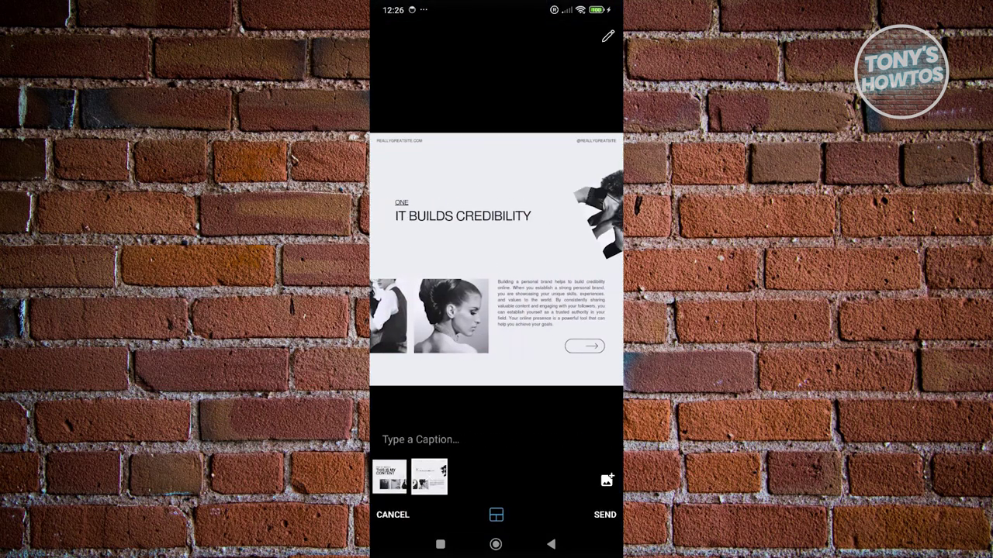
click(496, 515)
click(495, 512)
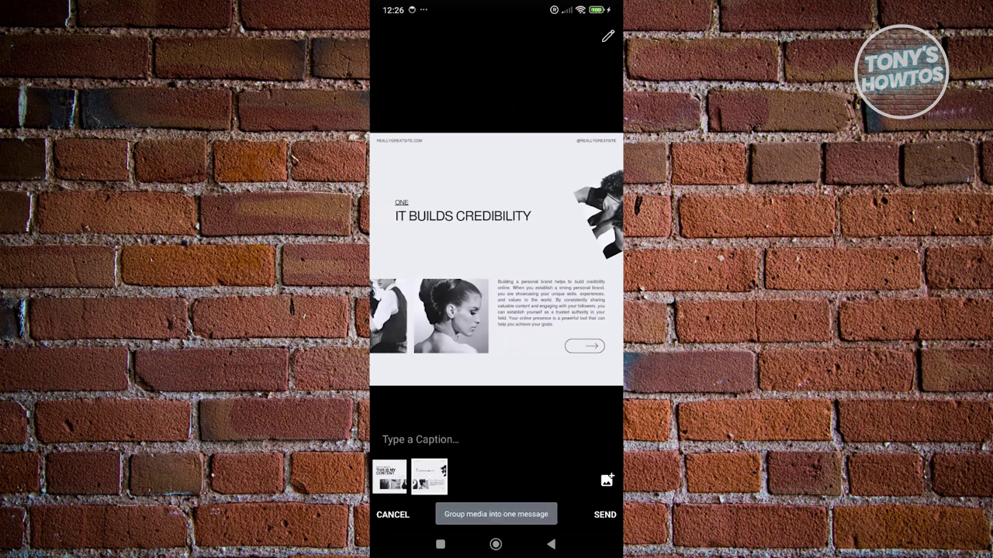
drag(434, 310, 546, 311)
click(607, 36)
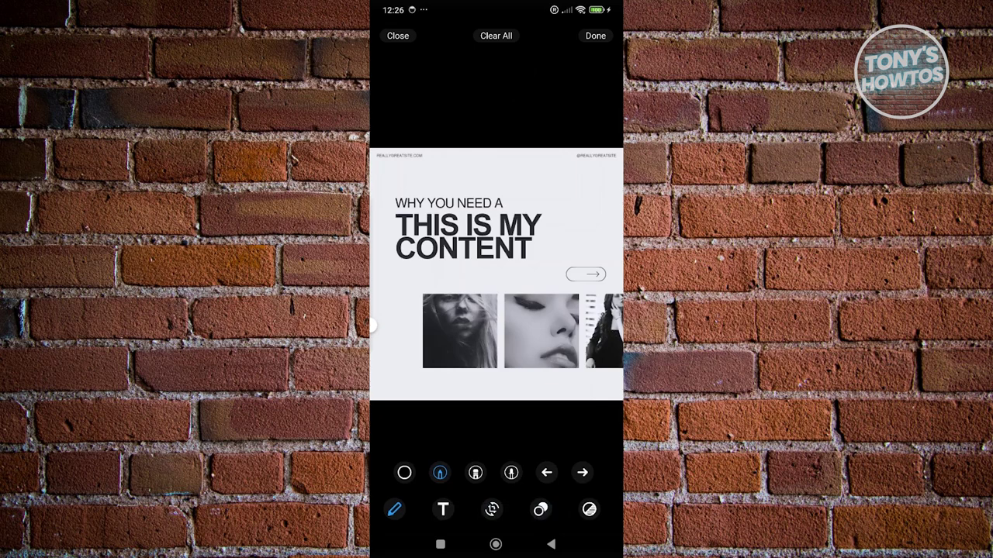
click(596, 36)
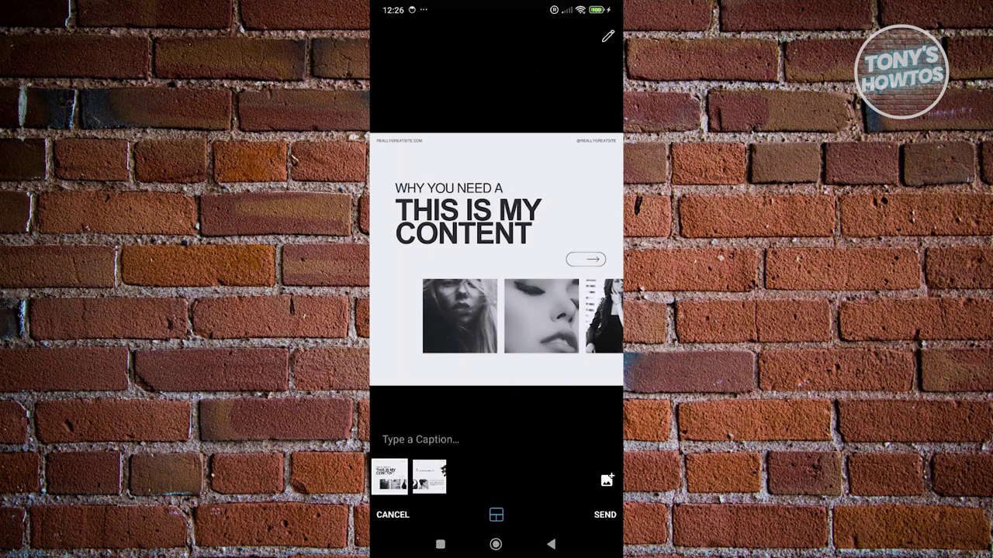
click(605, 514)
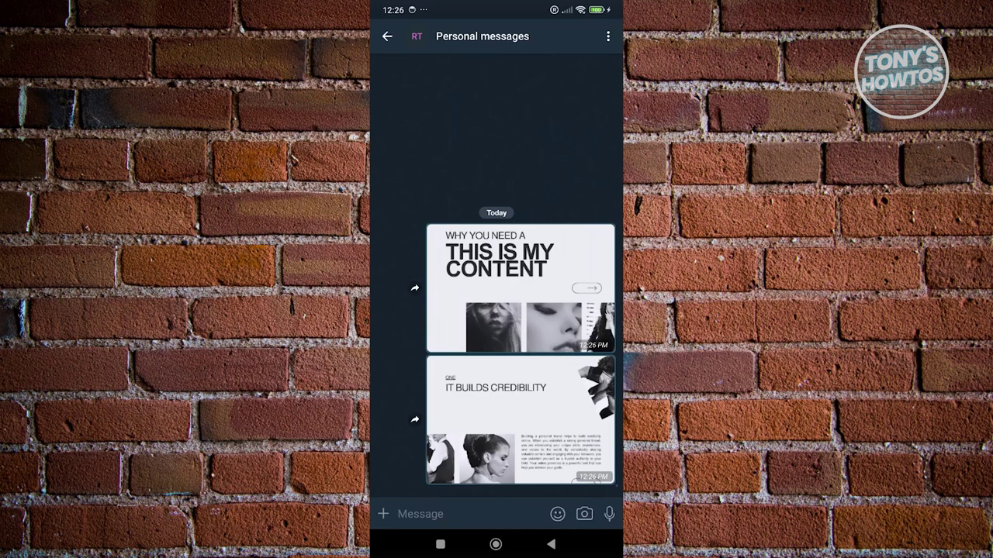
Step: Launch the Zangi camera from the message bar, allowing camera access While using the app
click(584, 513)
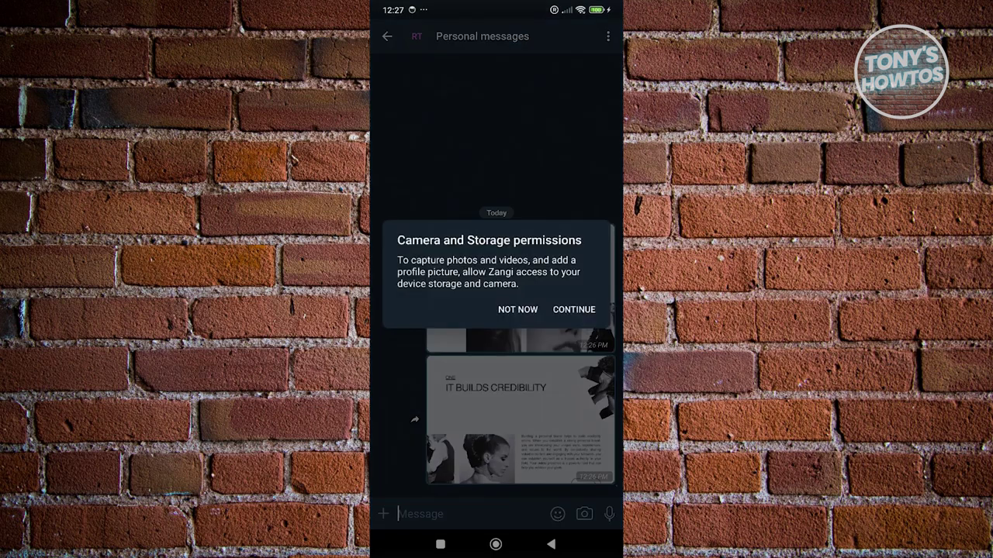
click(574, 310)
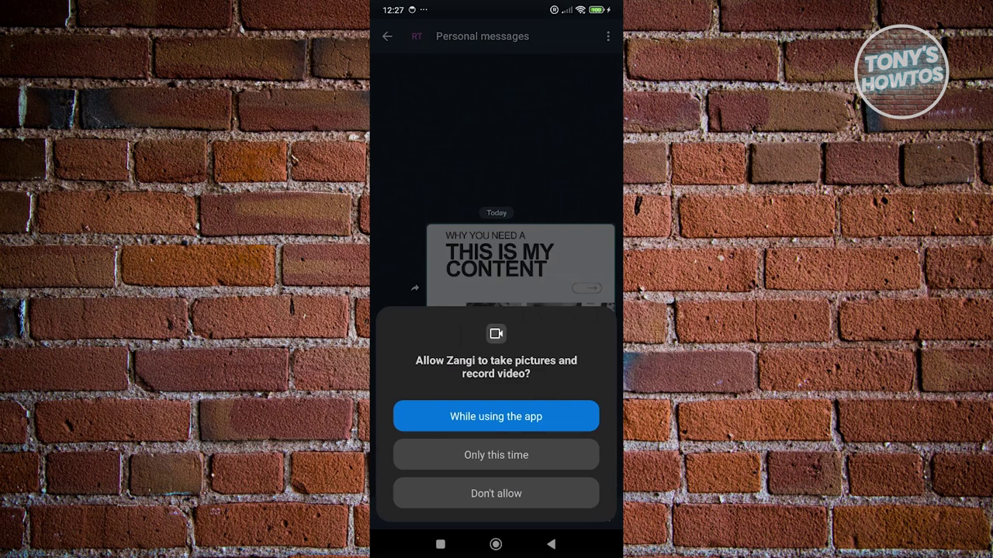
click(495, 417)
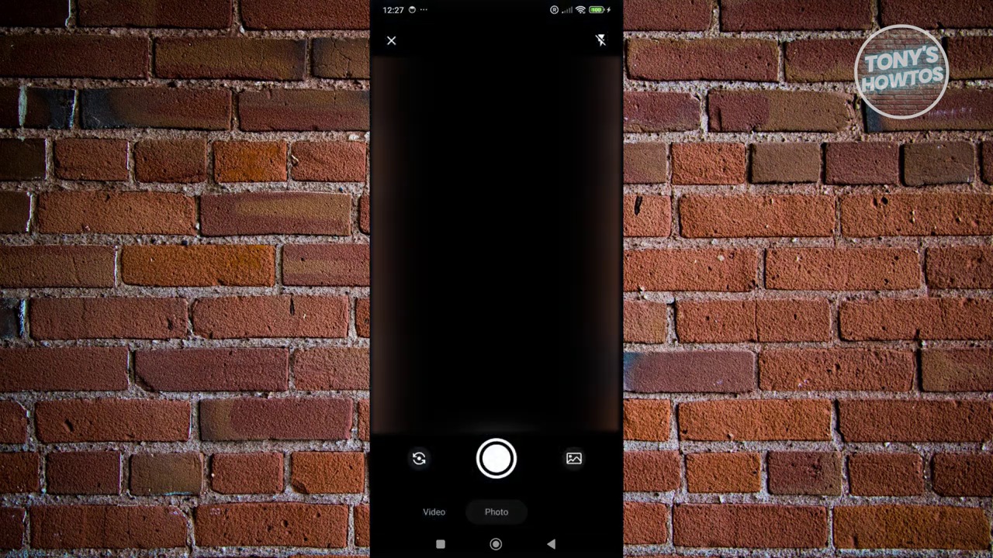